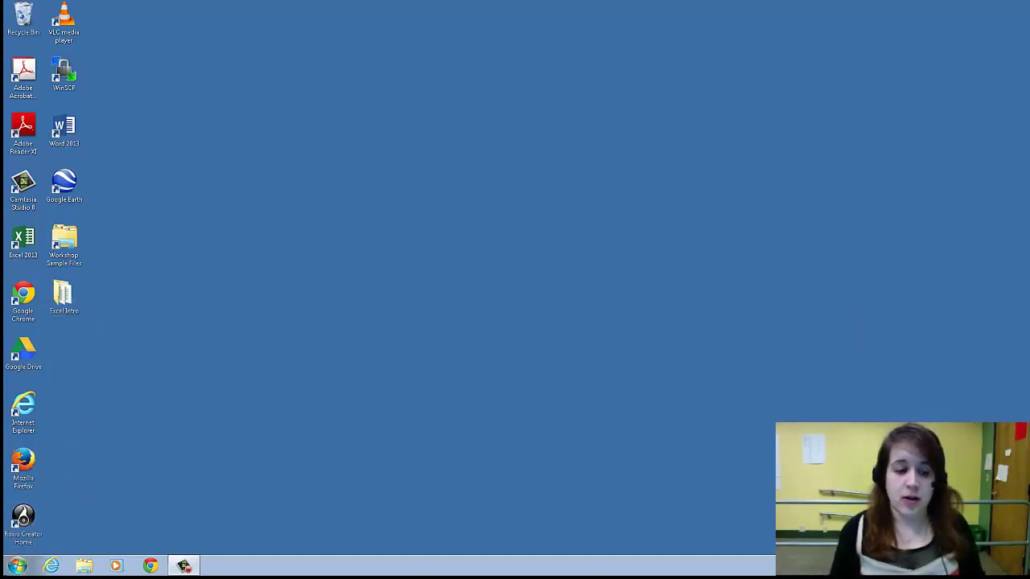
Step: Open the Windows Start menu from the taskbar
{"action": "left_click", "coordinate": [16, 566]}
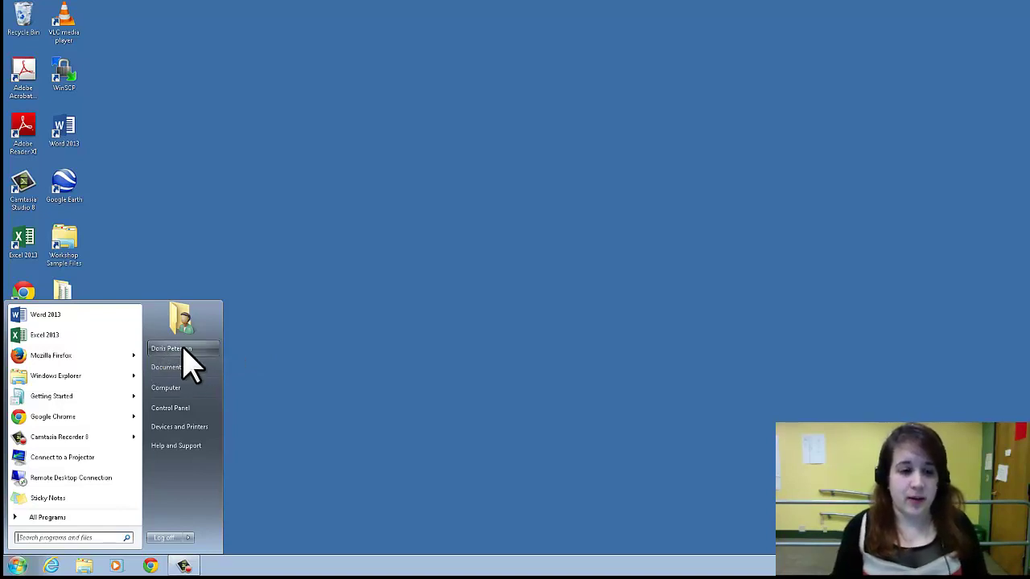
Step: Open the My Videos folder in the user folder, then launch Chrome
{"action": "left_click", "coordinate": [184, 351]}
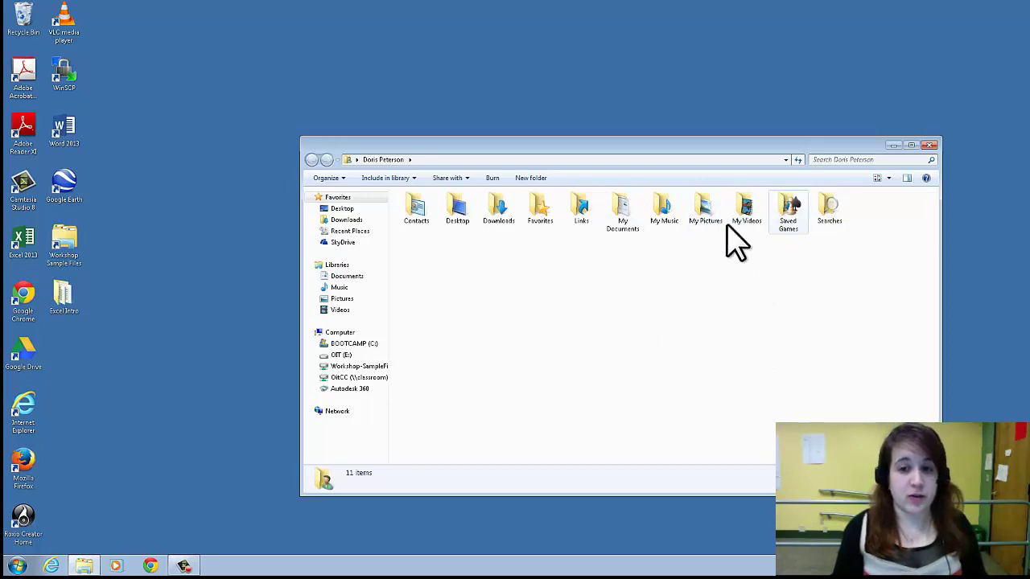
{"action": "left_click", "coordinate": [754, 212]}
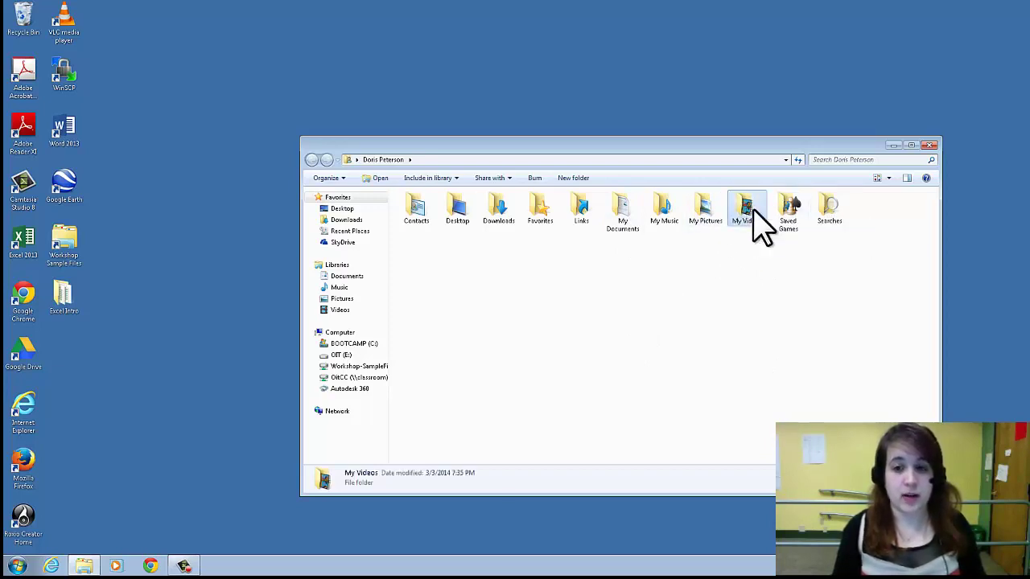
{"action": "double_click", "coordinate": [753, 208]}
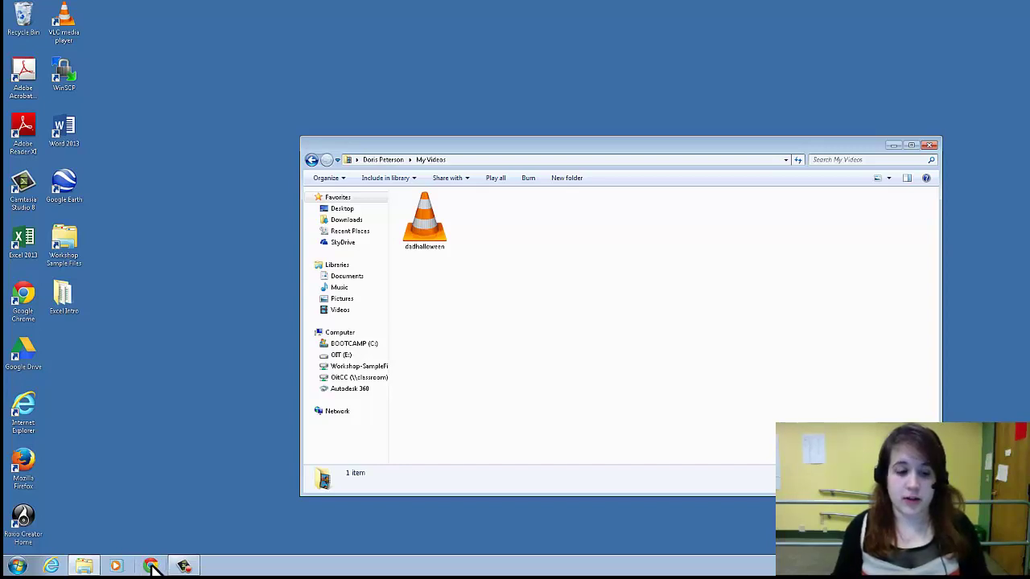
{"action": "left_click", "coordinate": [152, 566]}
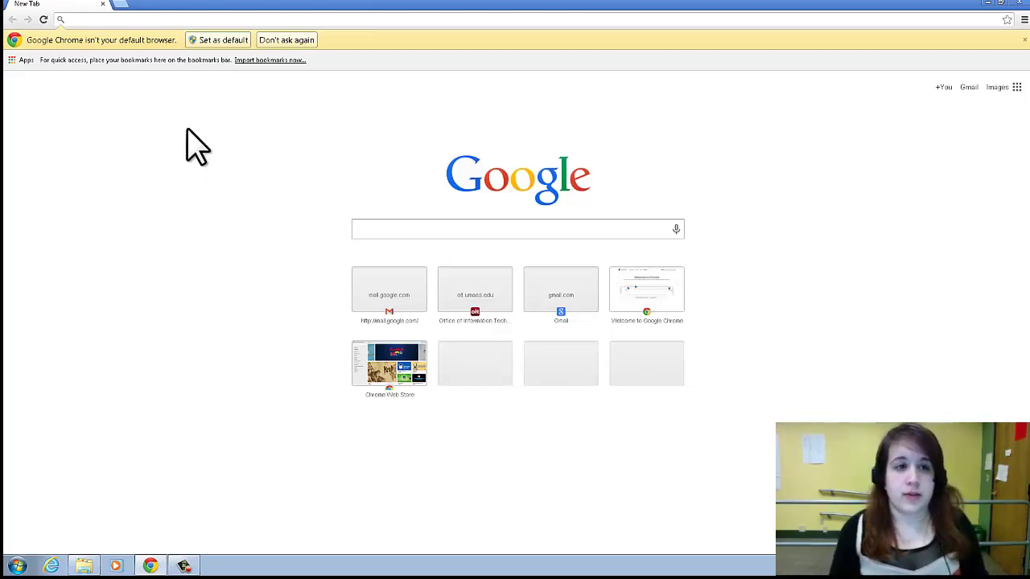
Step: Sign in to Gmail with the saved account e-mail and the account password
{"action": "left_click", "coordinate": [1024, 39]}
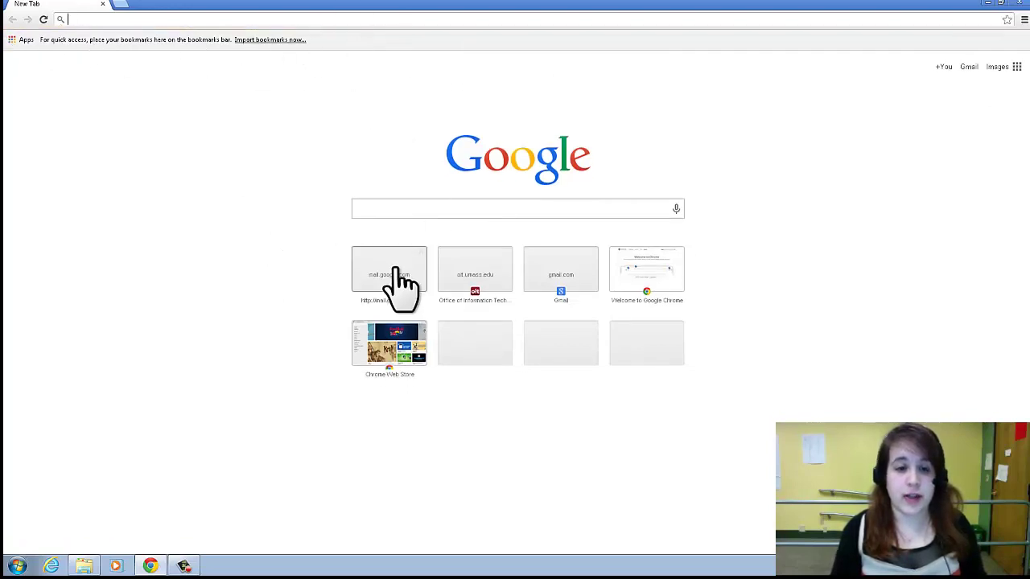
{"action": "left_click", "coordinate": [369, 274]}
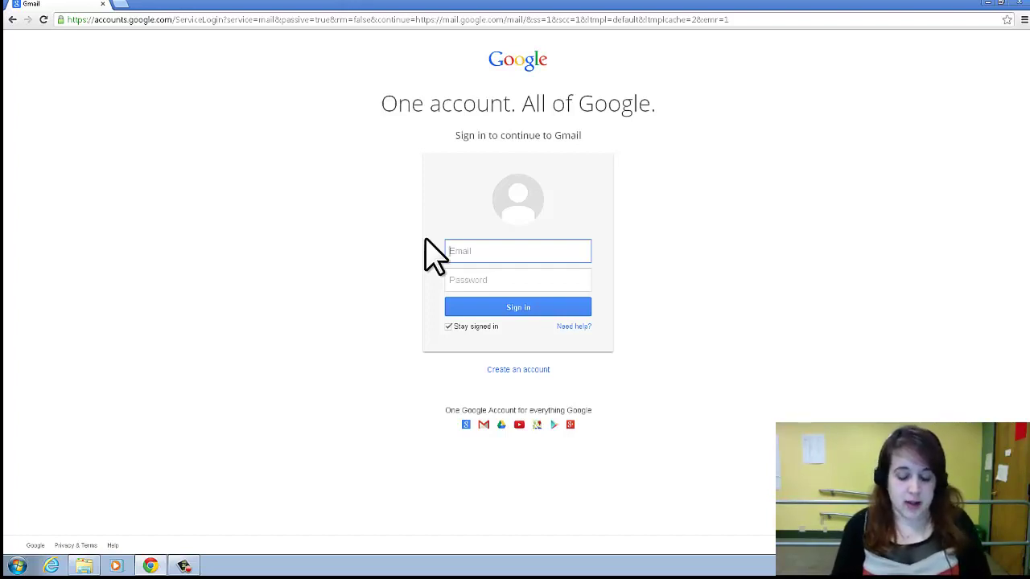
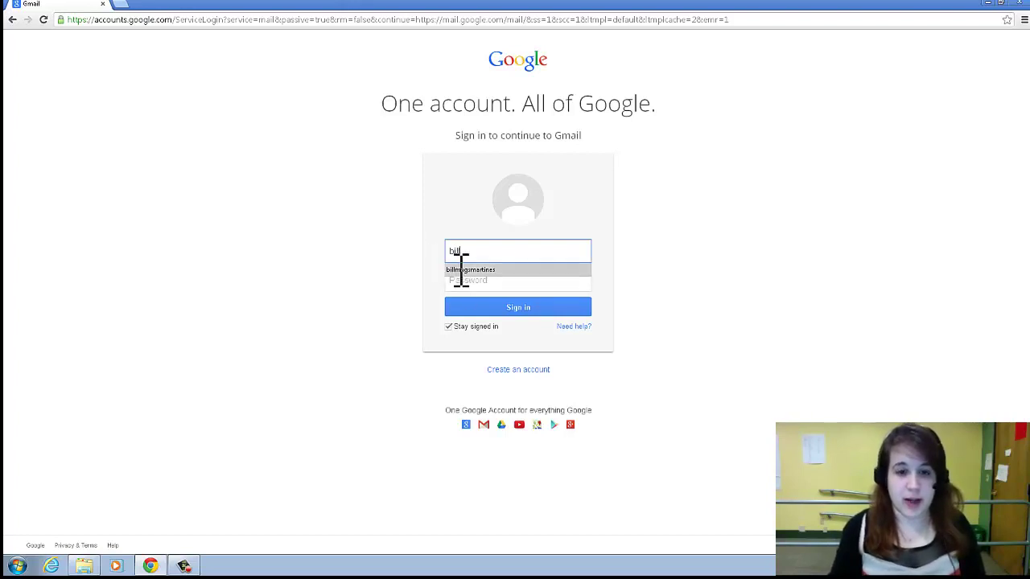
{"action": "left_click", "coordinate": [459, 269]}
{"action": "left_click", "coordinate": [488, 280]}
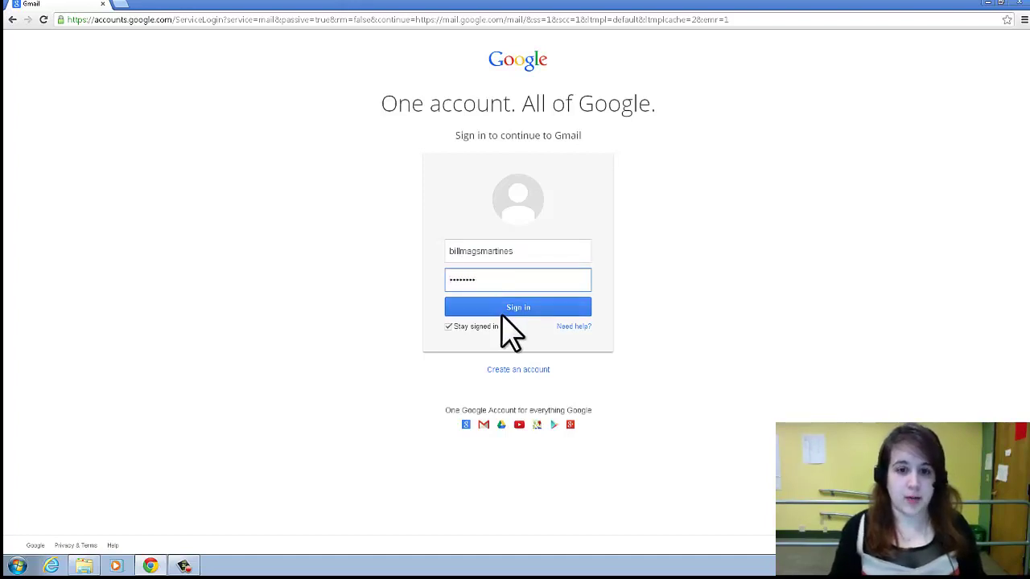
{"action": "left_click", "coordinate": [501, 310]}
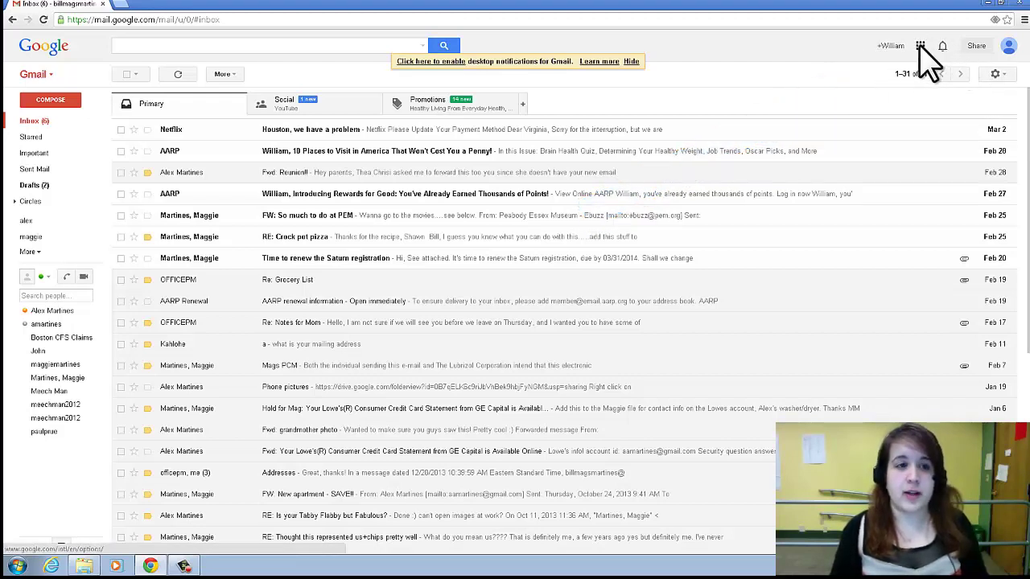
Step: Launch YouTube from Gmail's Google apps menu
{"action": "left_click", "coordinate": [922, 48]}
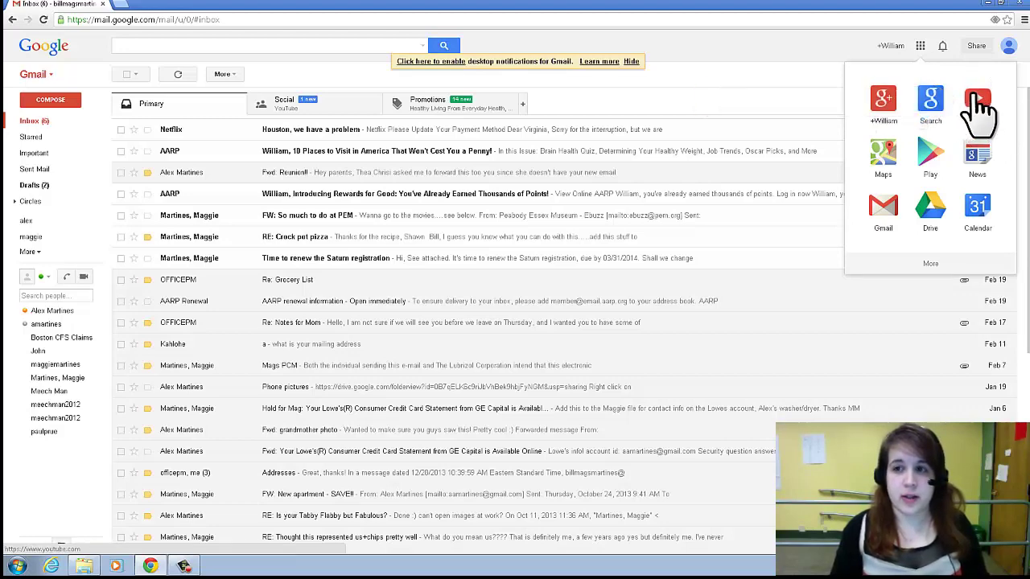
{"action": "left_click", "coordinate": [977, 105]}
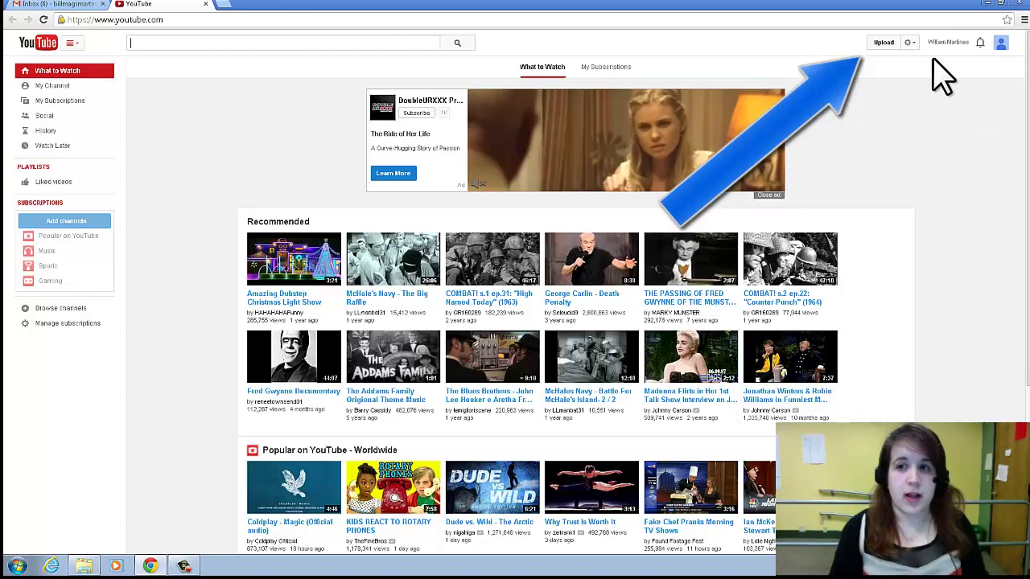
Step: Drag dadhalloween from the My Videos window onto YouTube's upload area
{"action": "left_click", "coordinate": [883, 44]}
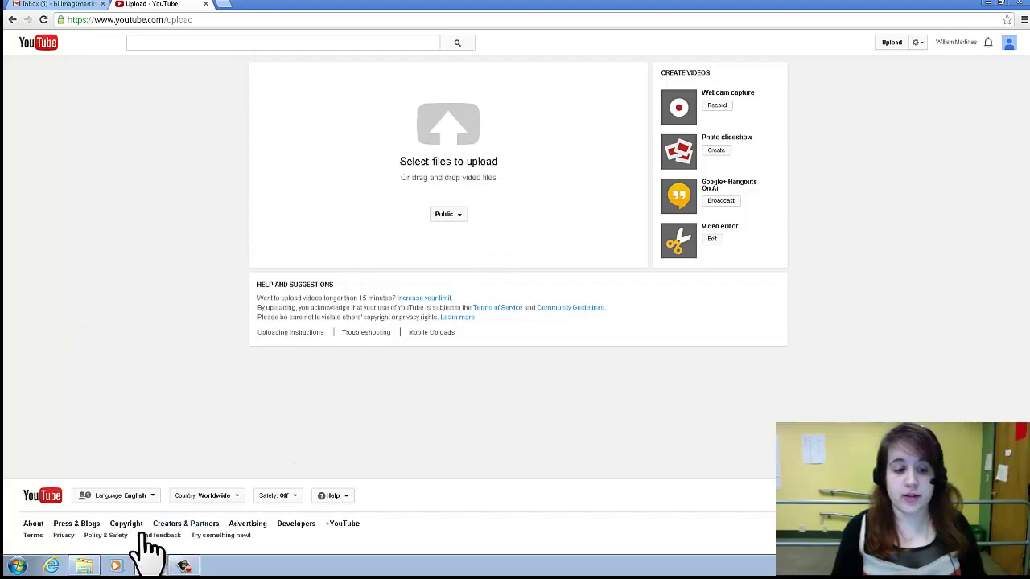
{"action": "left_click", "coordinate": [84, 566]}
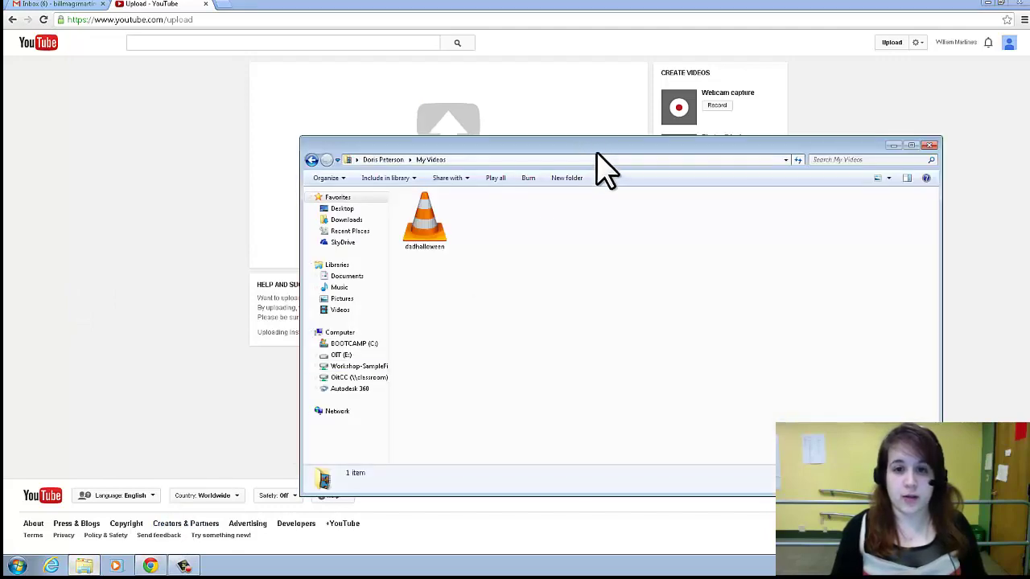
{"action": "left_click_drag", "start_coordinate": [593, 149], "coordinate": [654, 83]}
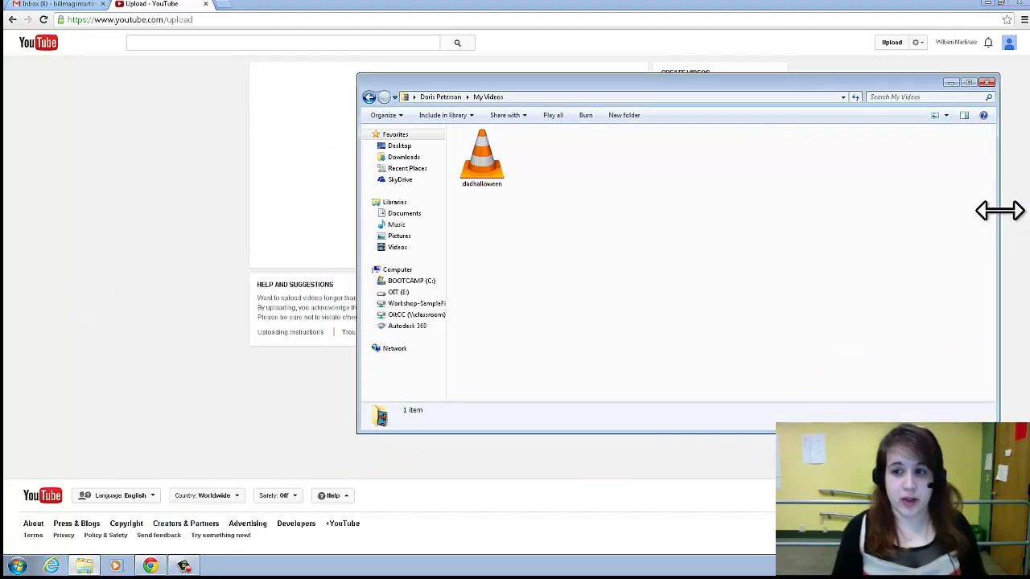
{"action": "left_click_drag", "start_coordinate": [1000, 211], "coordinate": [794, 214]}
{"action": "left_click_drag", "start_coordinate": [552, 104], "coordinate": [737, 91]}
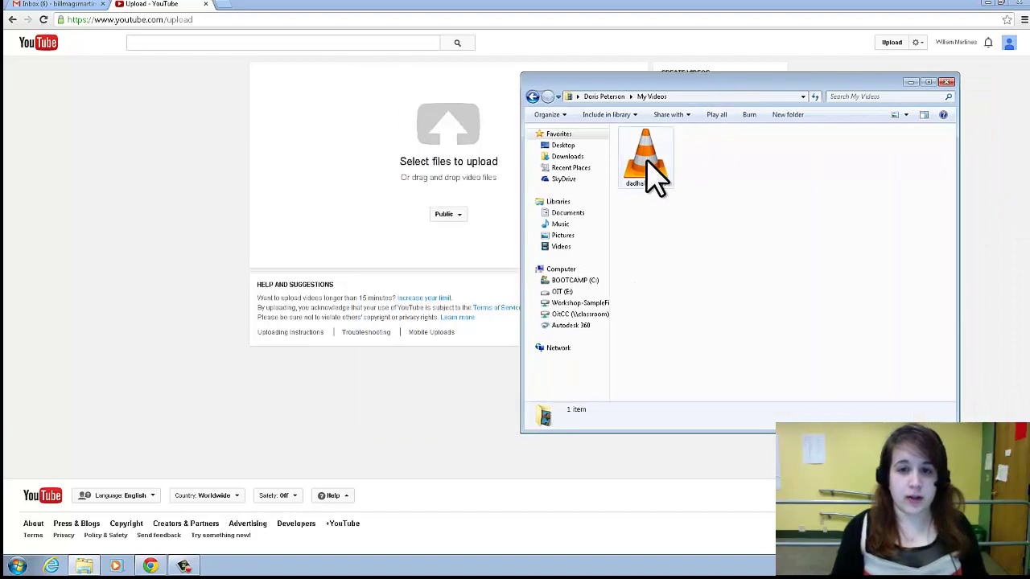
{"action": "left_click_drag", "start_coordinate": [655, 172], "coordinate": [437, 160]}
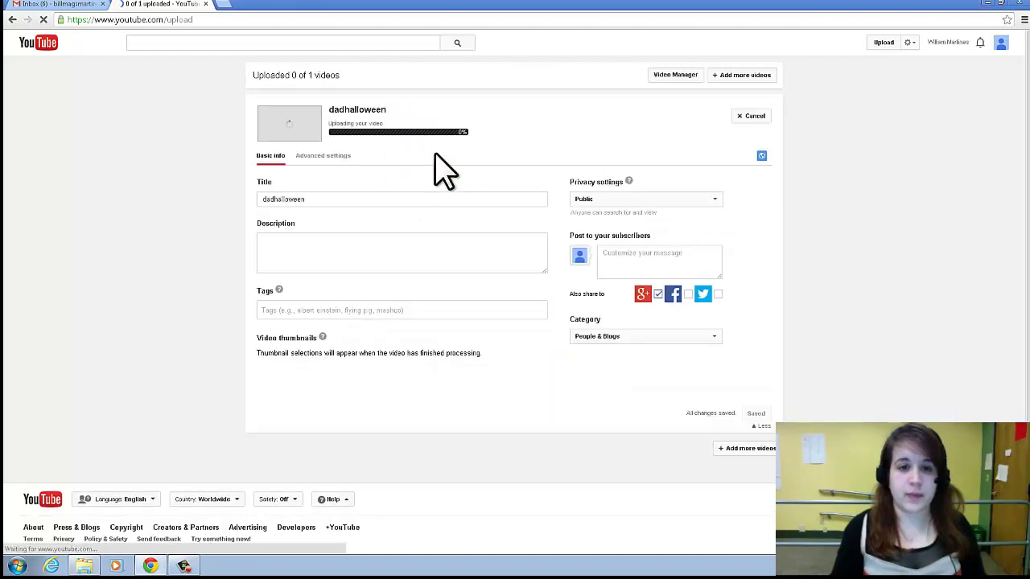
Step: Cancel the dadhalloween upload and return to a fresh upload page
{"action": "left_click", "coordinate": [752, 116]}
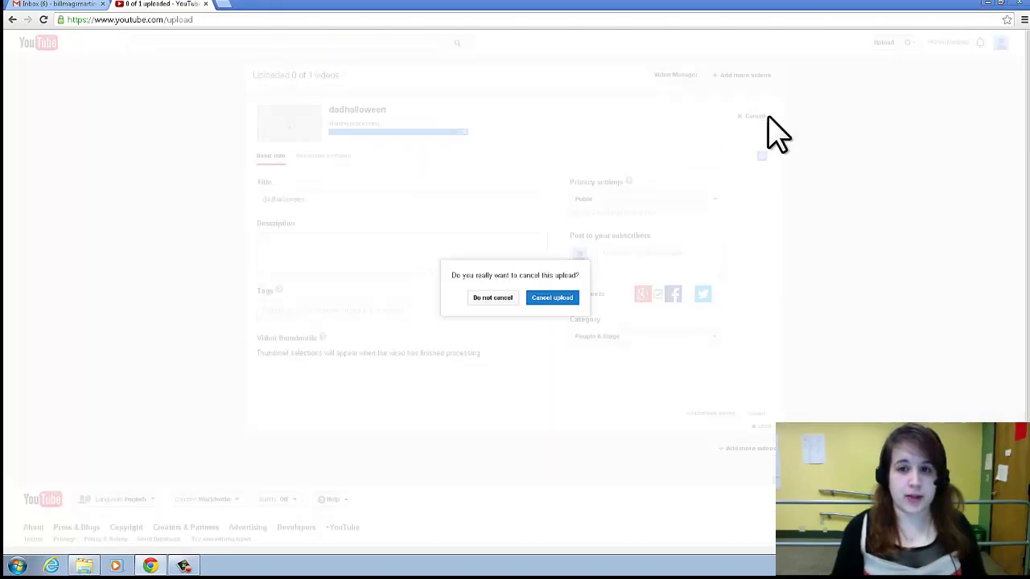
{"action": "left_click", "coordinate": [549, 298]}
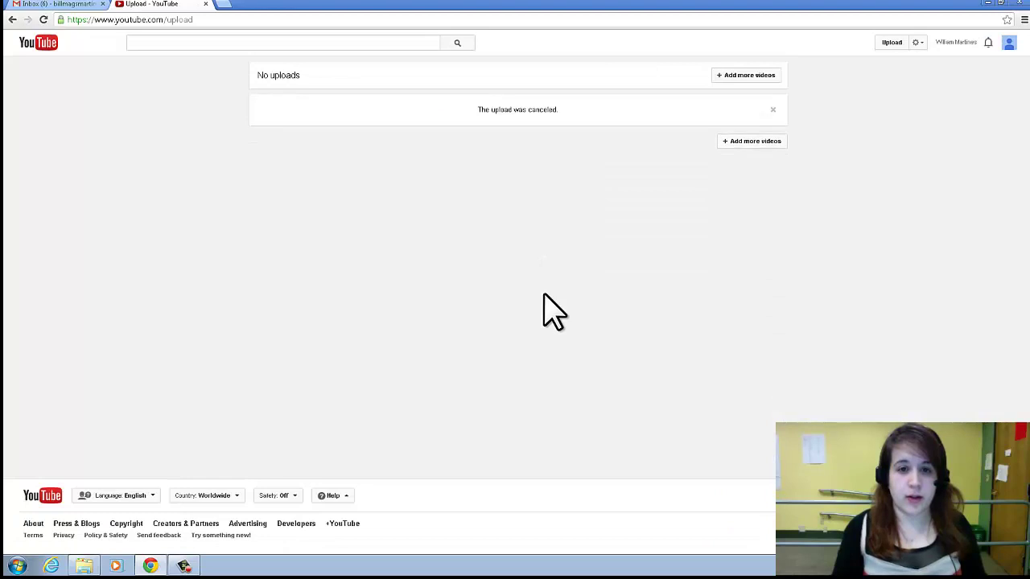
{"action": "left_click", "coordinate": [892, 44]}
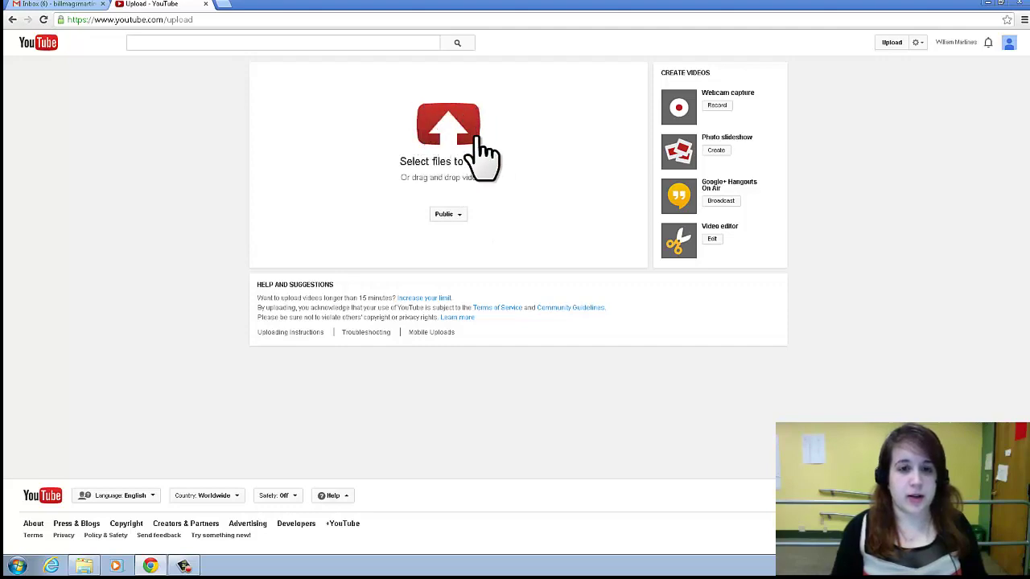
Step: Select dadhalloween from the Videos library in the file picker and start uploading it
{"action": "left_click", "coordinate": [475, 127]}
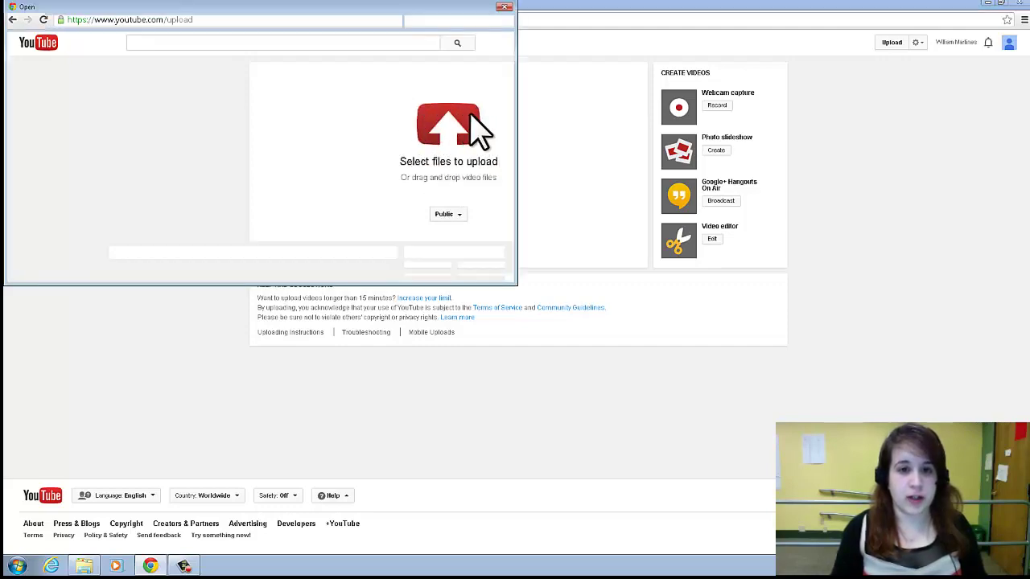
{"action": "left_click_drag", "start_coordinate": [277, 17], "coordinate": [703, 119]}
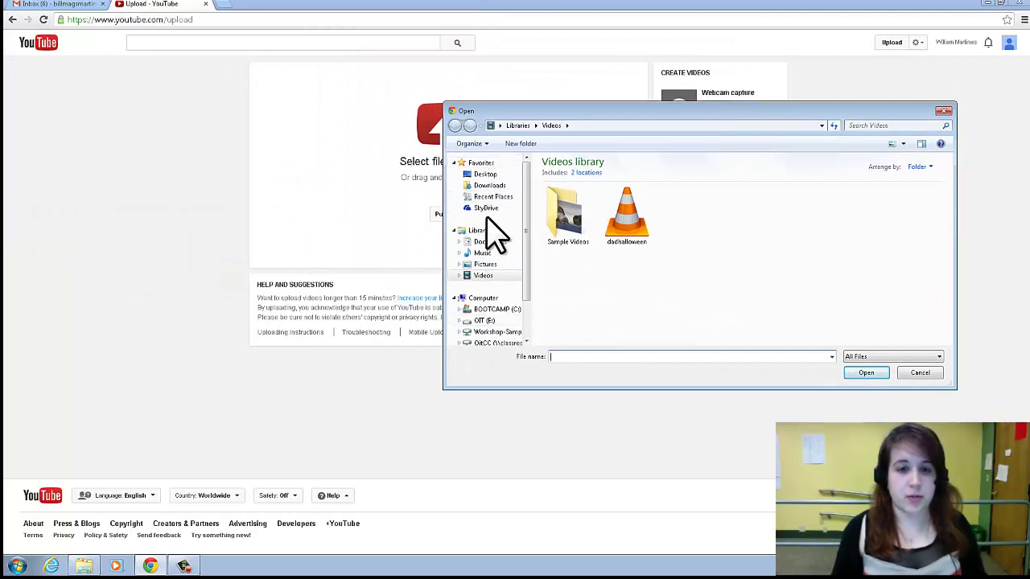
{"action": "left_click", "coordinate": [486, 175]}
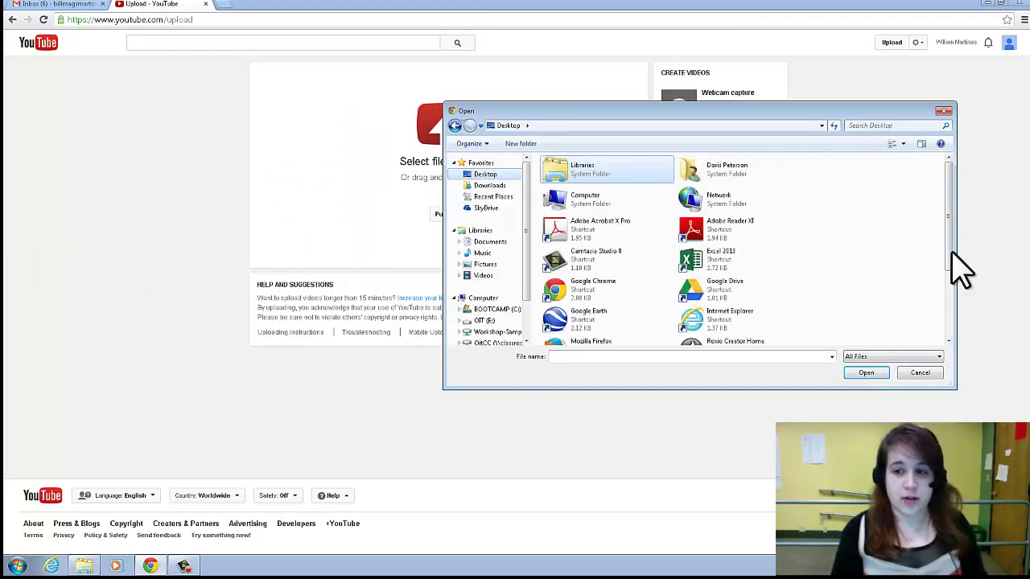
{"action": "left_click", "coordinate": [489, 186]}
{"action": "left_click", "coordinate": [487, 277]}
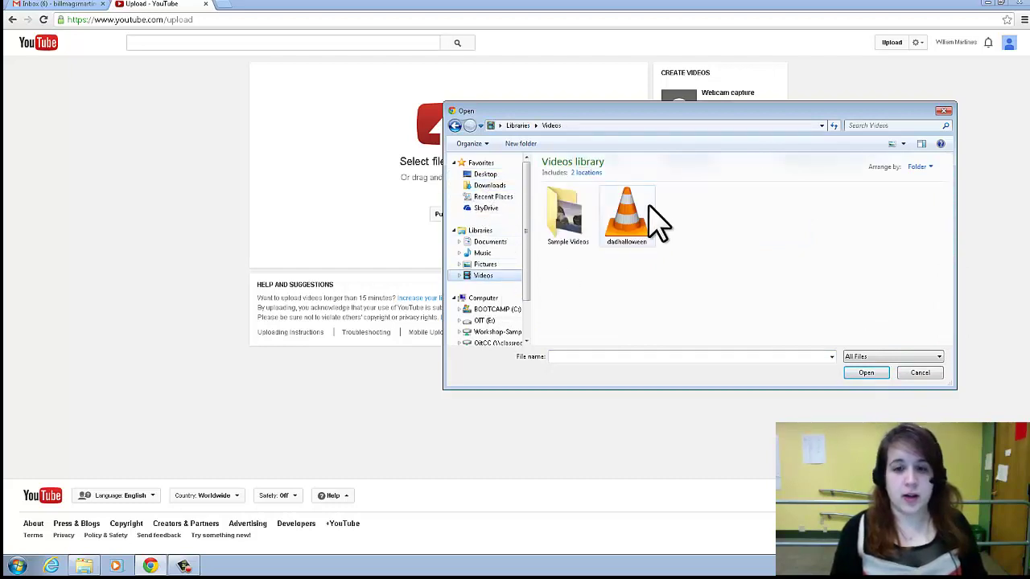
{"action": "left_click", "coordinate": [634, 219]}
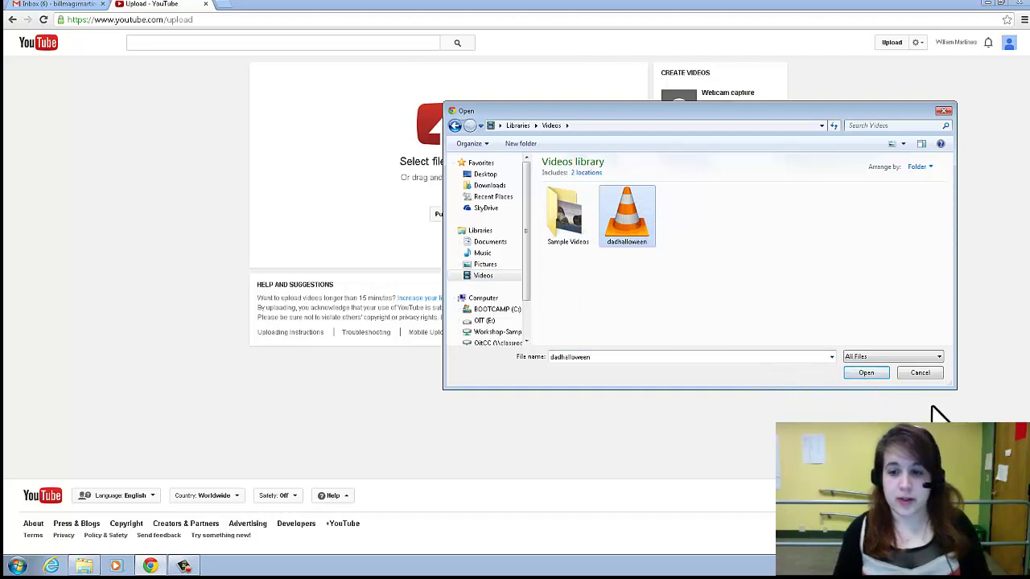
{"action": "left_click", "coordinate": [863, 374]}
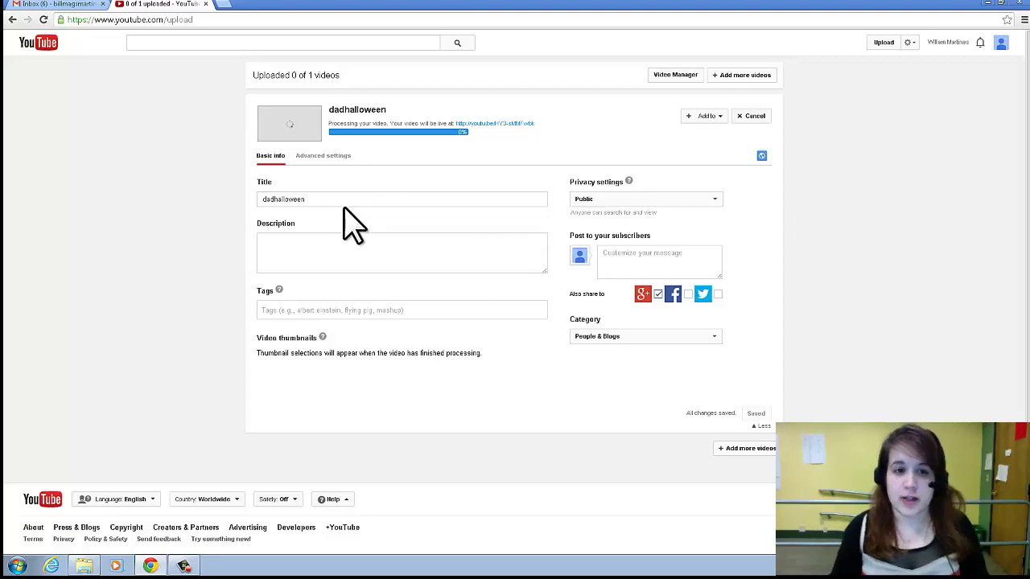
Step: Replace the title dadhalloween with 'Martines Halloween'
{"action": "left_click_drag", "start_coordinate": [345, 202], "coordinate": [174, 202]}
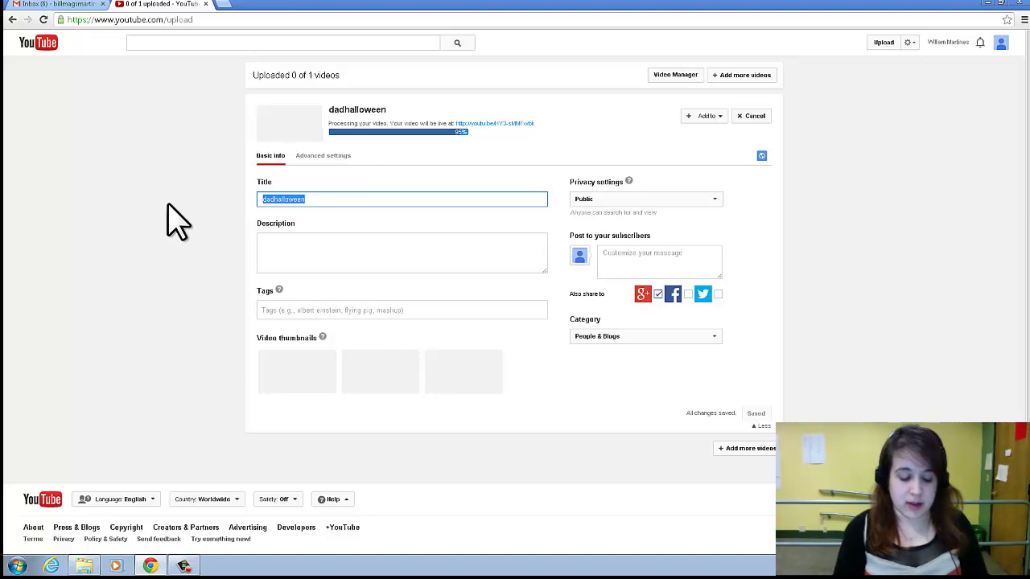
{"action": "type", "text": "Martines "}
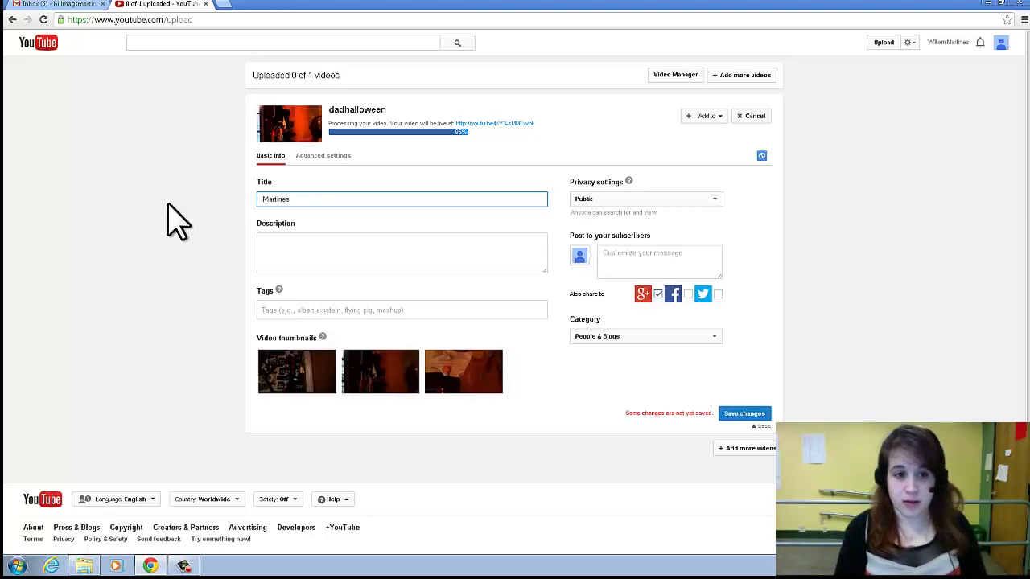
{"action": "type", "text": "Halloween"}
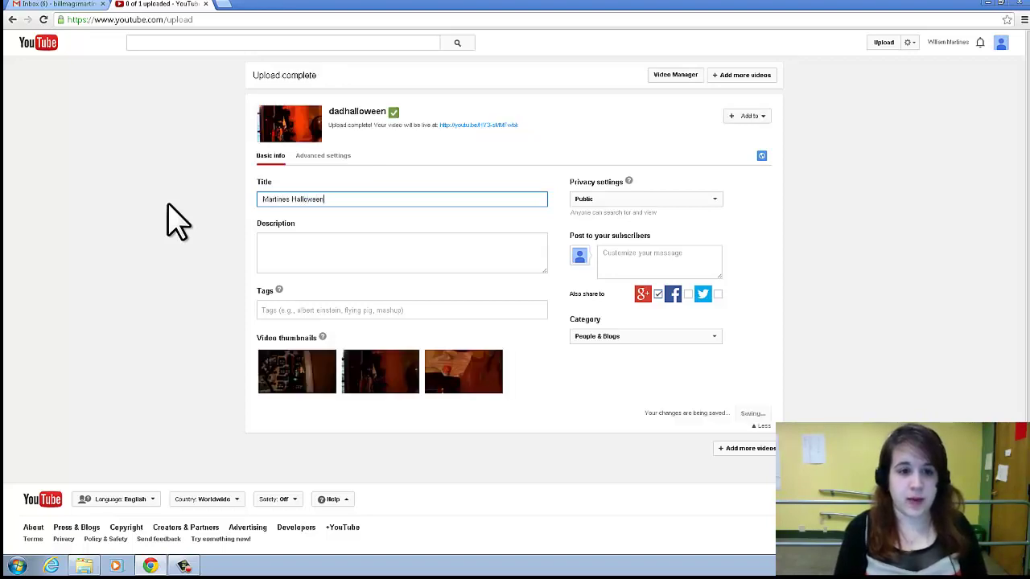
{"action": "left_click", "coordinate": [304, 240]}
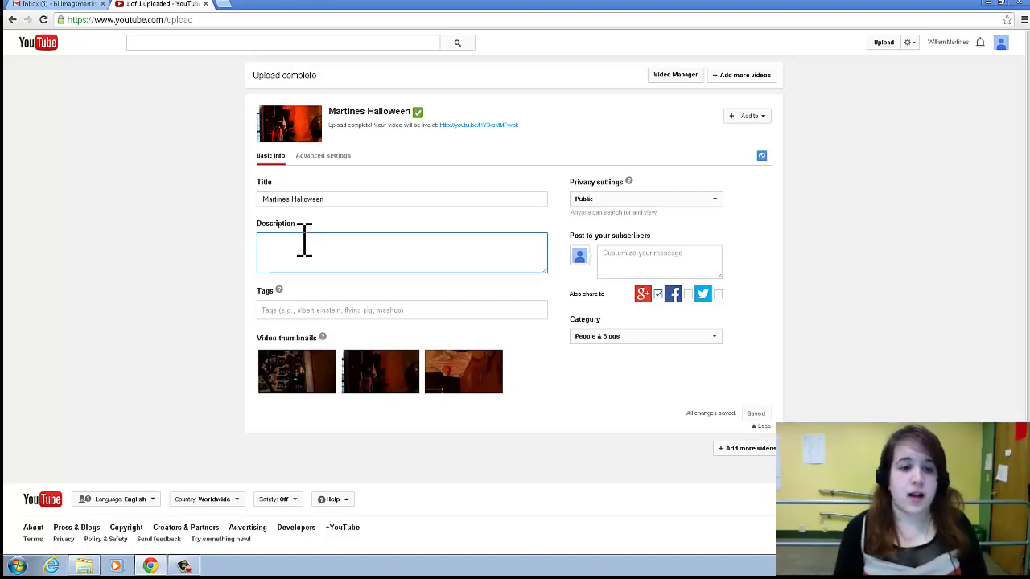
Step: Add the tags 'martines,halloween' and the Halloween (Holiday) suggestion
{"action": "left_click", "coordinate": [304, 310]}
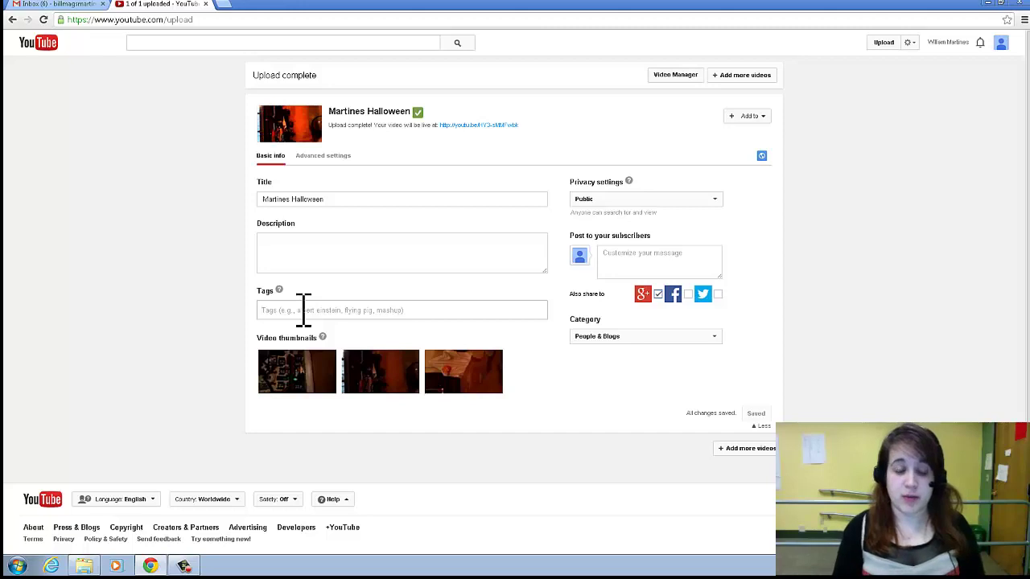
{"action": "type", "text": "martines"}
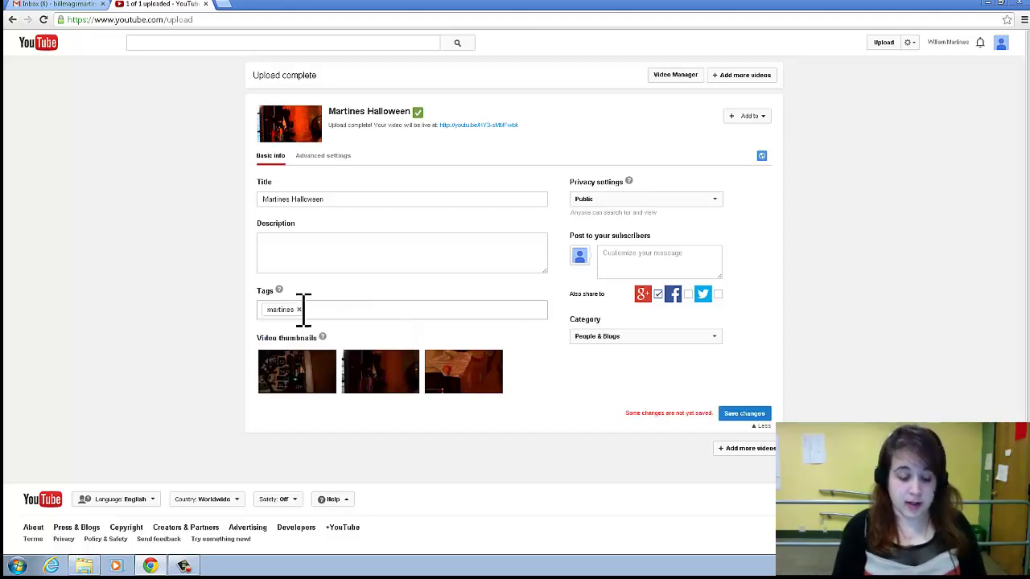
{"action": "type", "text": ",halloween"}
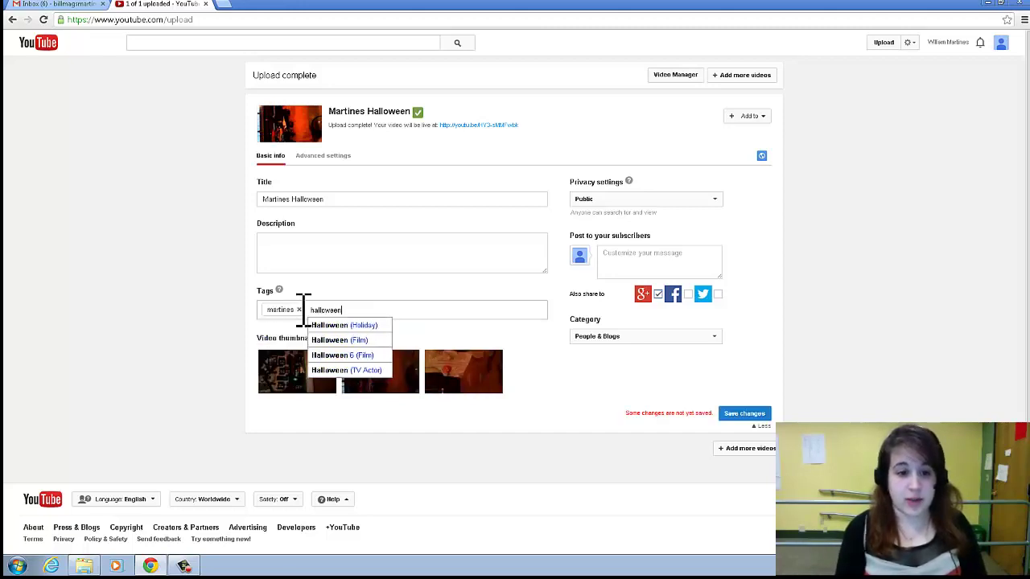
{"action": "left_click", "coordinate": [358, 325]}
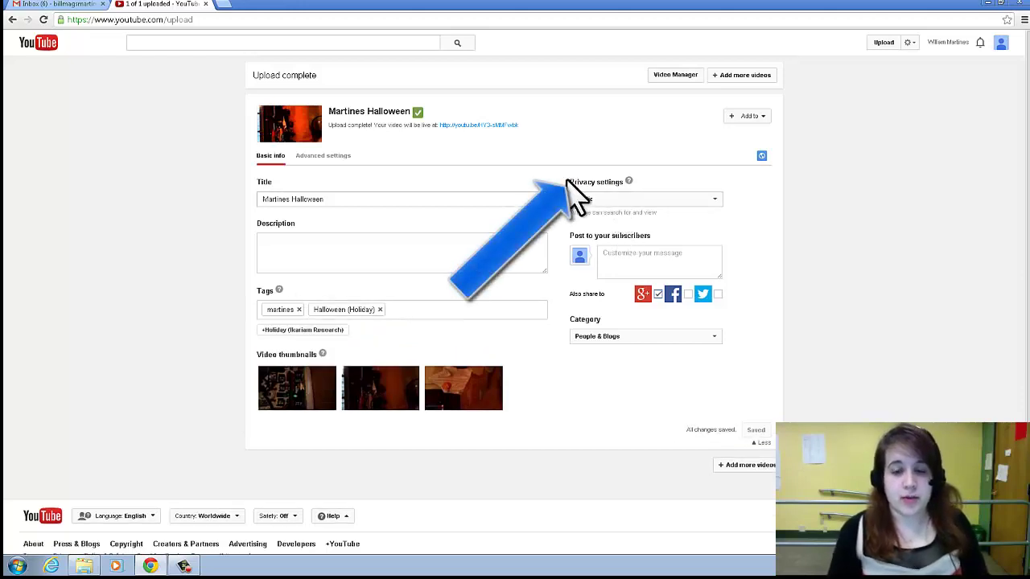
Step: Switch the Martines Halloween video's privacy to Unlisted and save the change
{"action": "left_click_drag", "start_coordinate": [567, 181], "coordinate": [680, 213]}
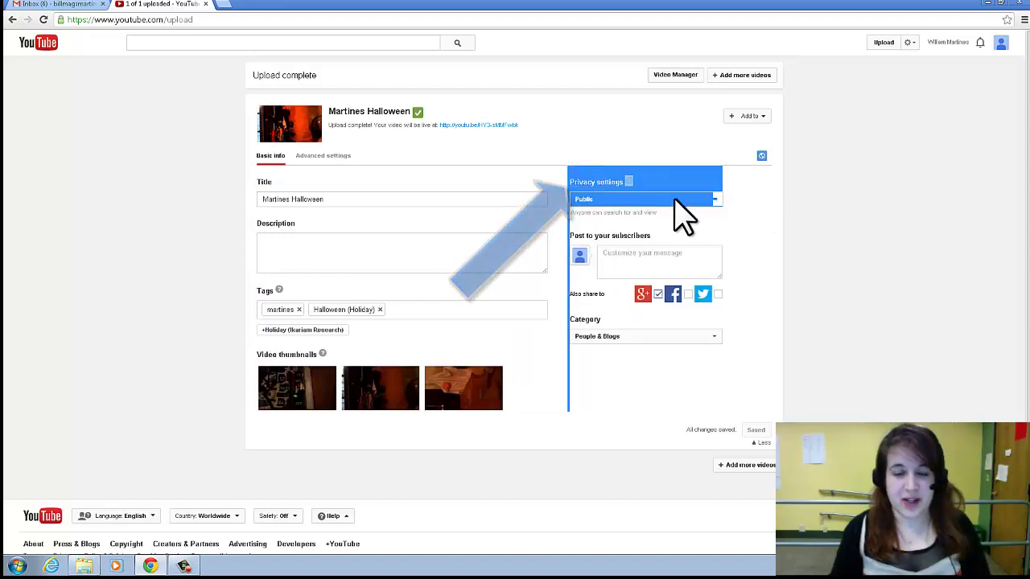
{"action": "left_click", "coordinate": [750, 206]}
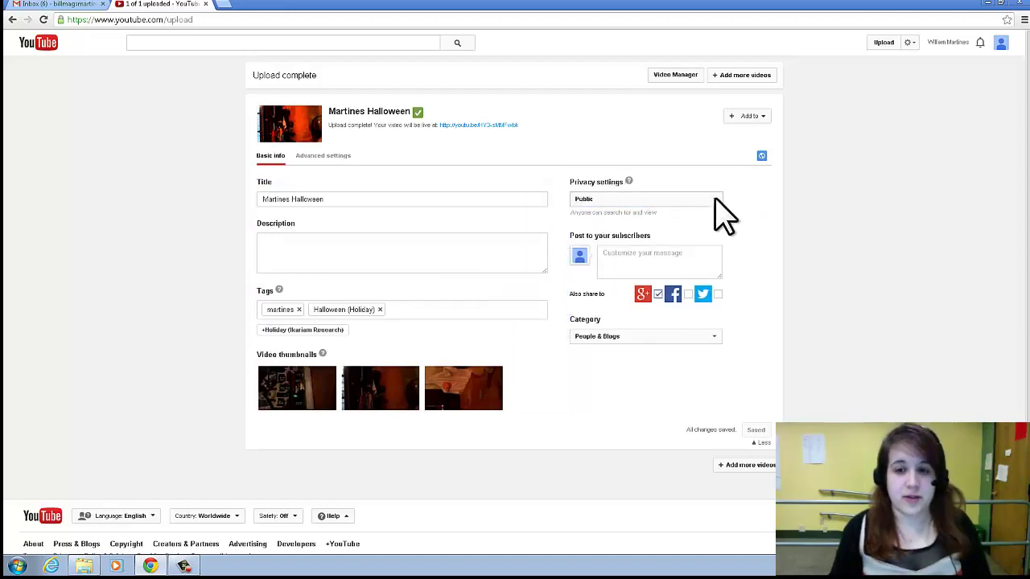
{"action": "left_click", "coordinate": [714, 198]}
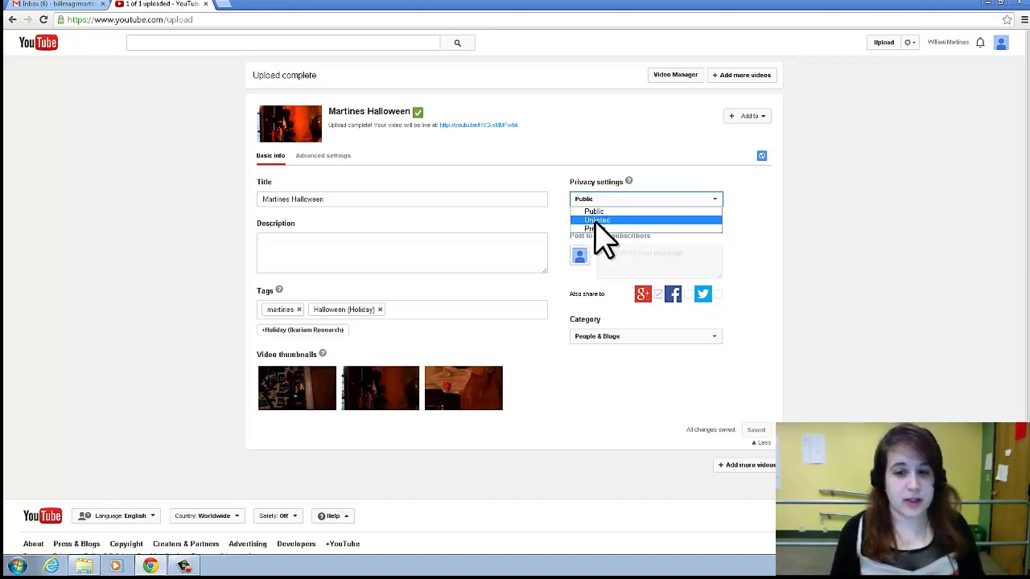
{"action": "left_click", "coordinate": [597, 221]}
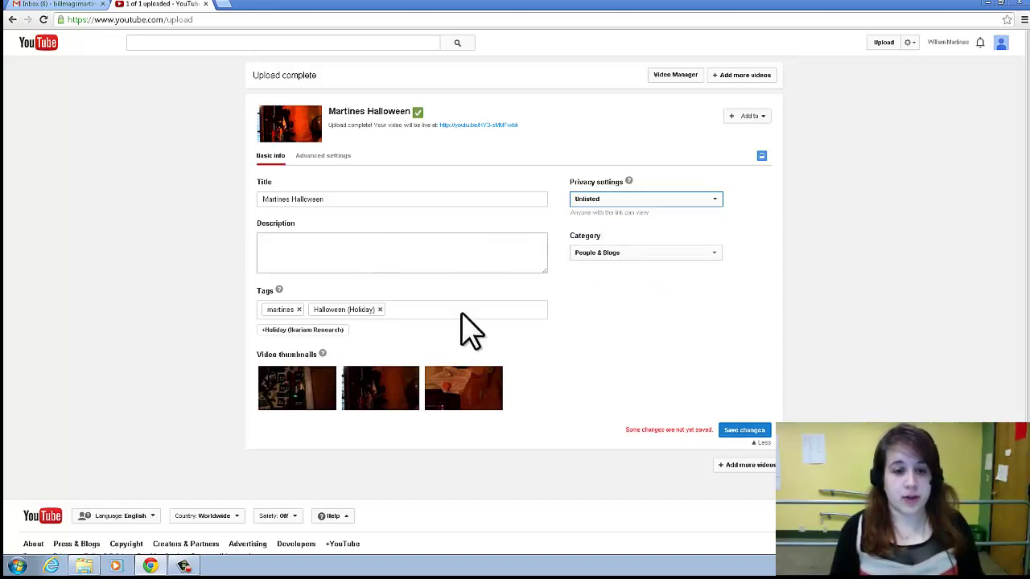
{"action": "left_click", "coordinate": [736, 432]}
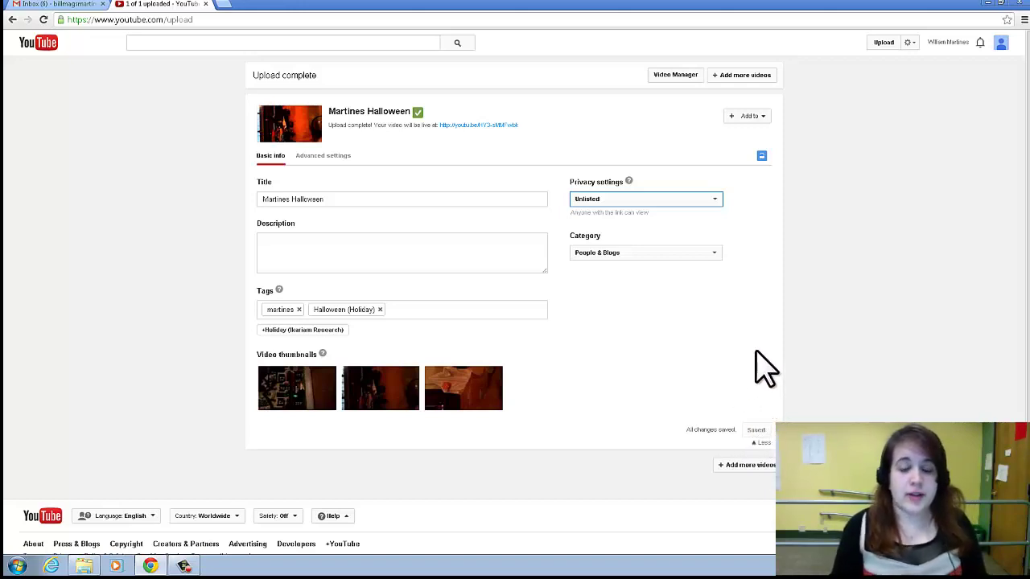
Step: Open the Martines Halloween watch page from the upload-complete link
{"action": "left_click_drag", "start_coordinate": [427, 110], "coordinate": [421, 111]}
{"action": "left_click", "coordinate": [435, 108]}
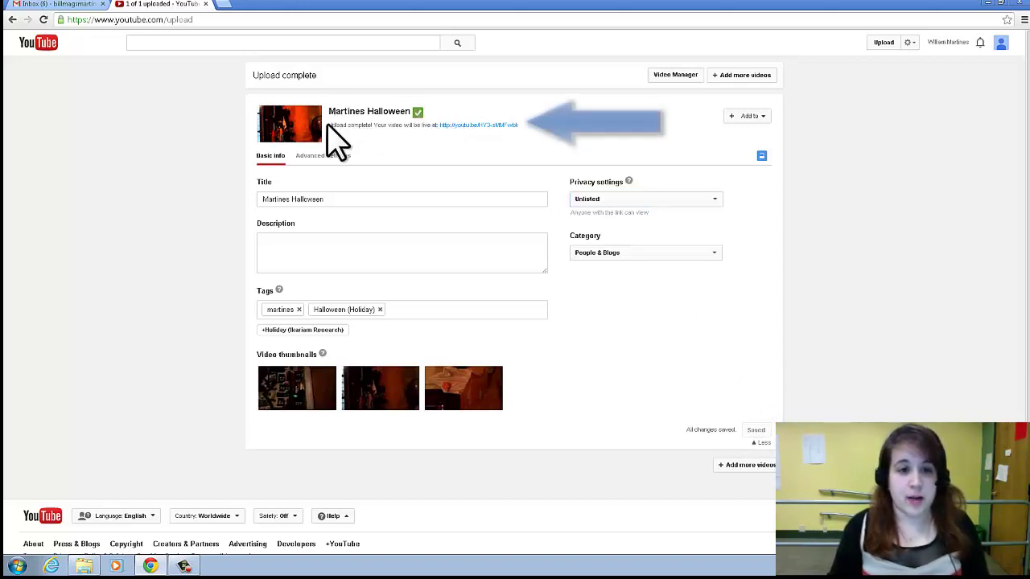
{"action": "left_click_drag", "start_coordinate": [327, 124], "coordinate": [402, 128]}
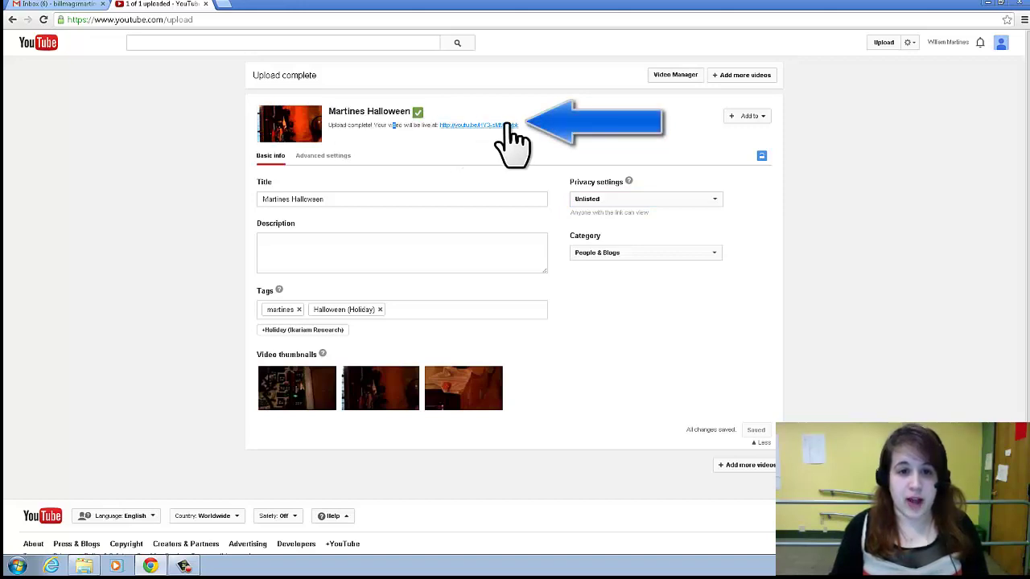
{"action": "left_click", "coordinate": [570, 135]}
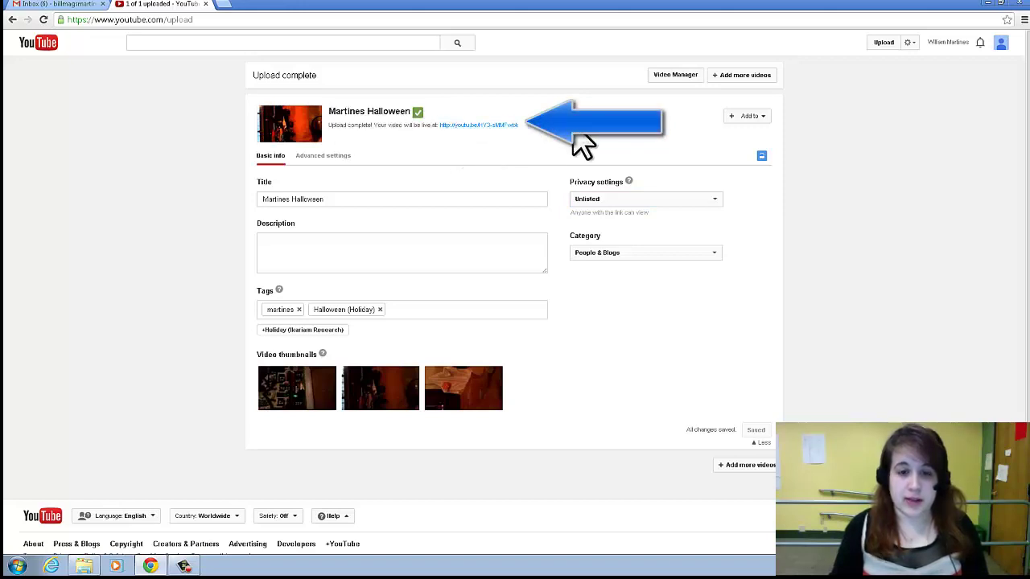
{"action": "left_click", "coordinate": [483, 125]}
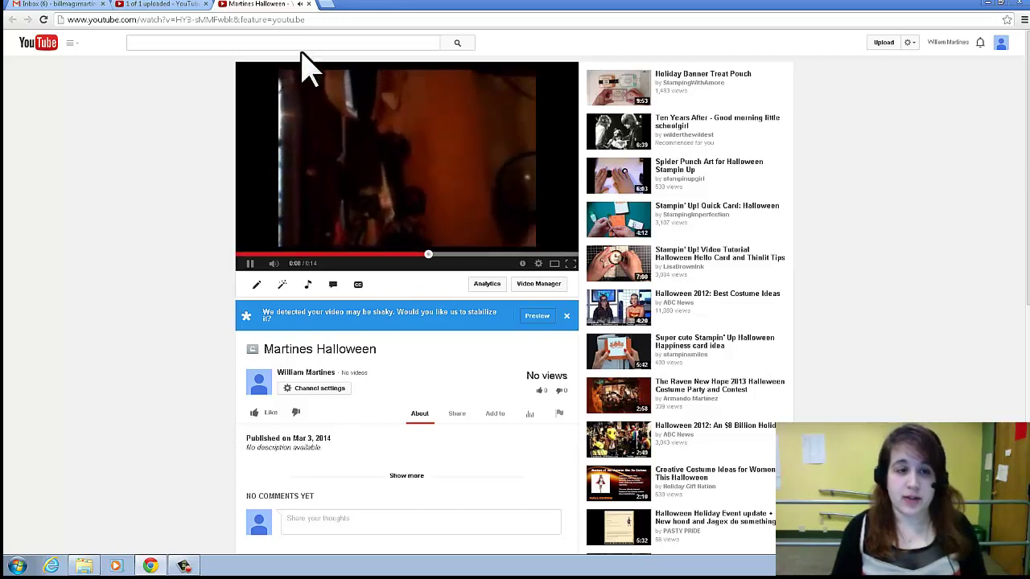
Step: Copy the watch page's web address from the address bar
{"action": "left_click", "coordinate": [326, 20]}
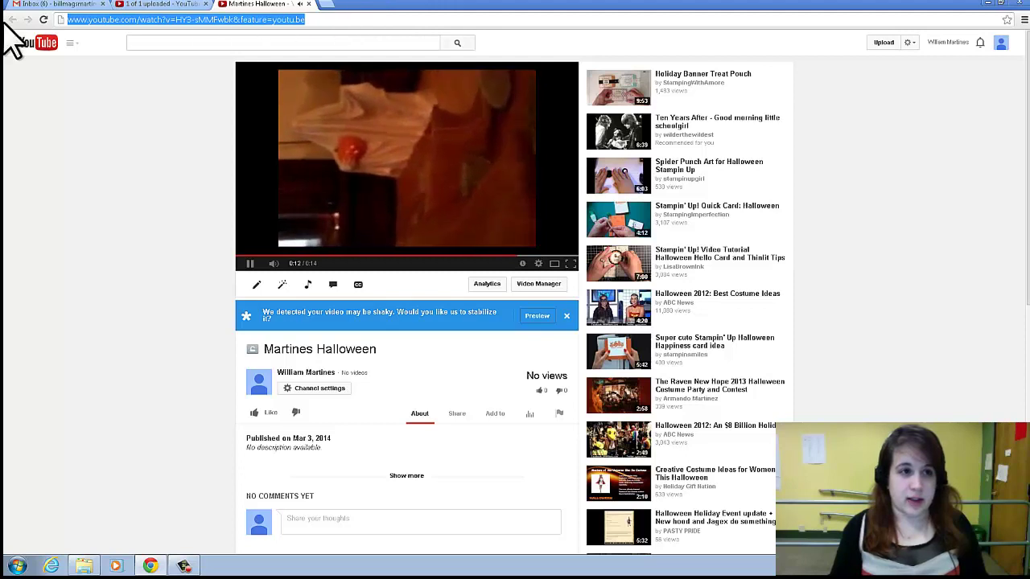
{"action": "right_click", "coordinate": [239, 20]}
{"action": "left_click", "coordinate": [252, 57]}
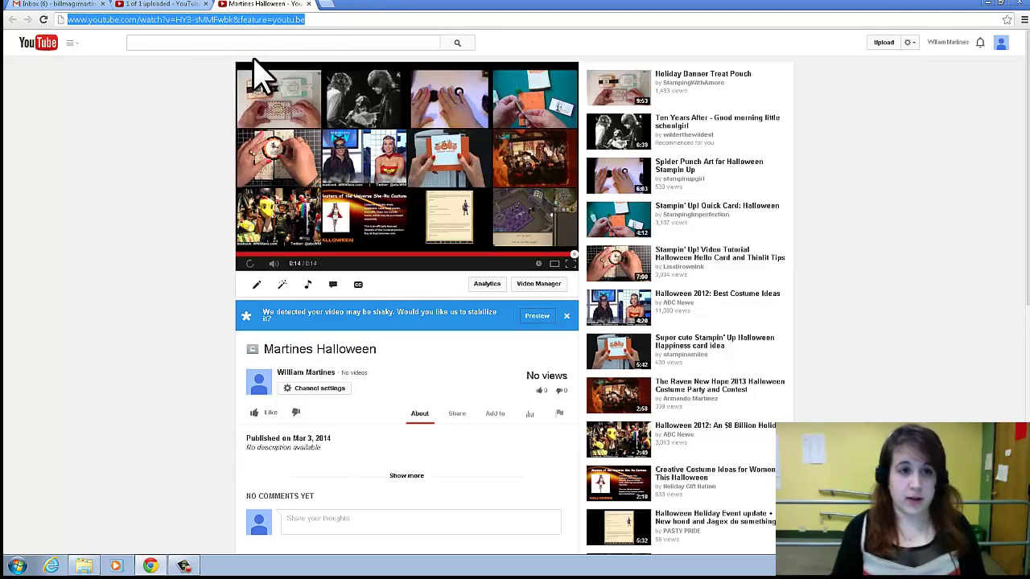